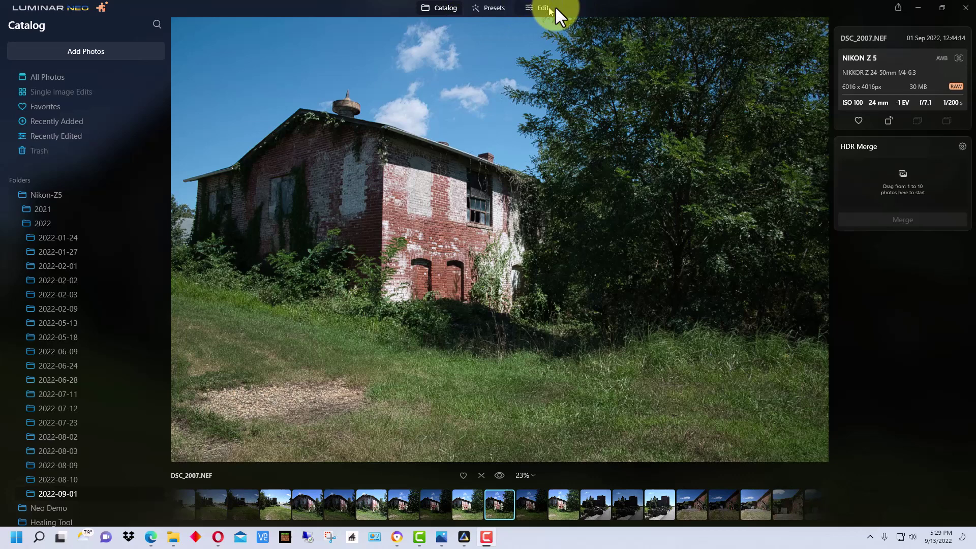
Open the Presets tab, return to all categories and scroll through the preset collections.
{"action": "left_click", "coordinate": [496, 6]}
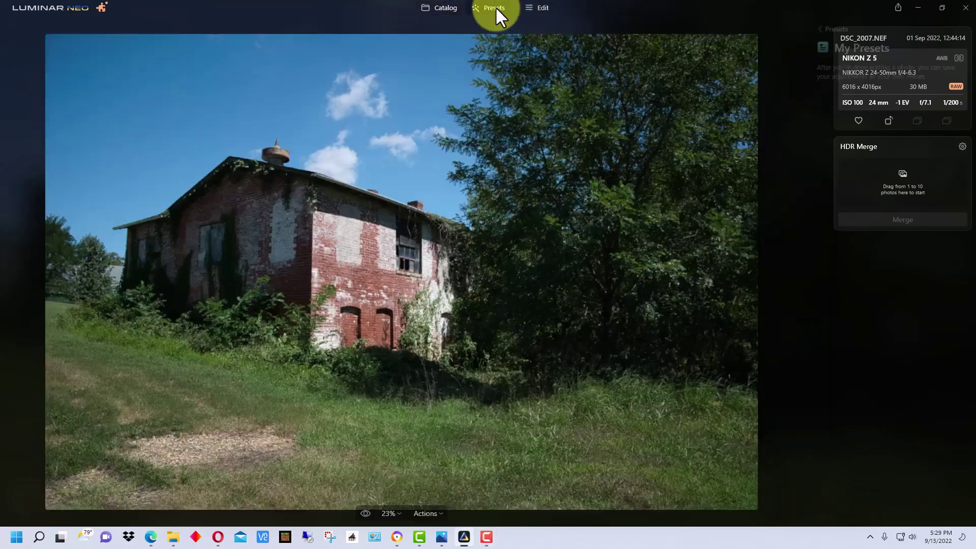
{"action": "left_click", "coordinate": [821, 29]}
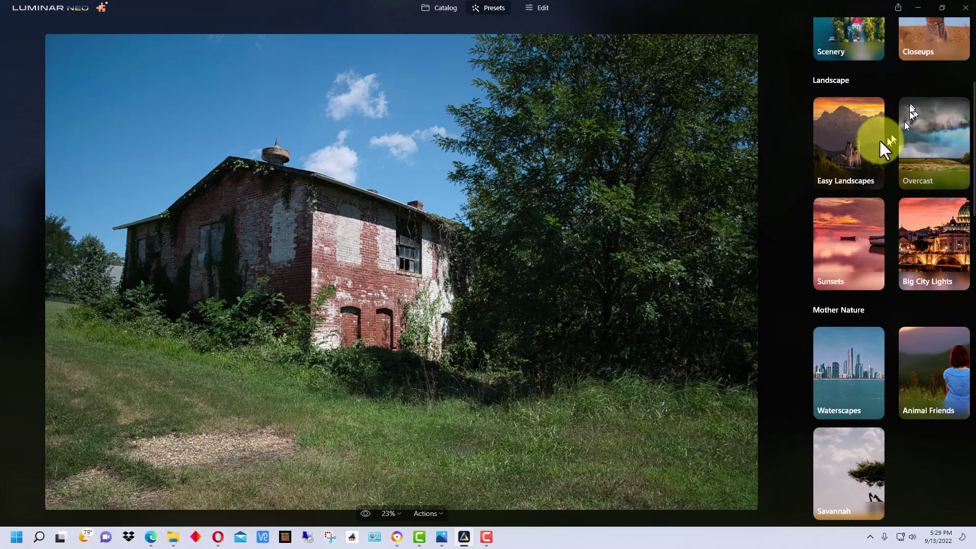
{"action": "scroll", "coordinate": [878, 137], "scroll_direction": "up", "scroll_amount": 5}
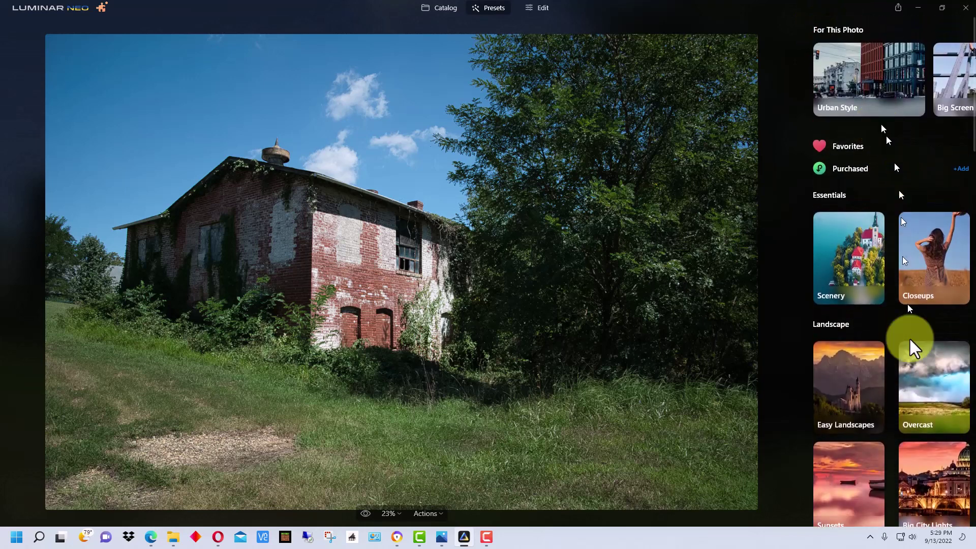
{"action": "scroll", "coordinate": [915, 223], "scroll_direction": "down", "scroll_amount": 2}
{"action": "scroll", "coordinate": [914, 222], "scroll_direction": "down", "scroll_amount": 1}
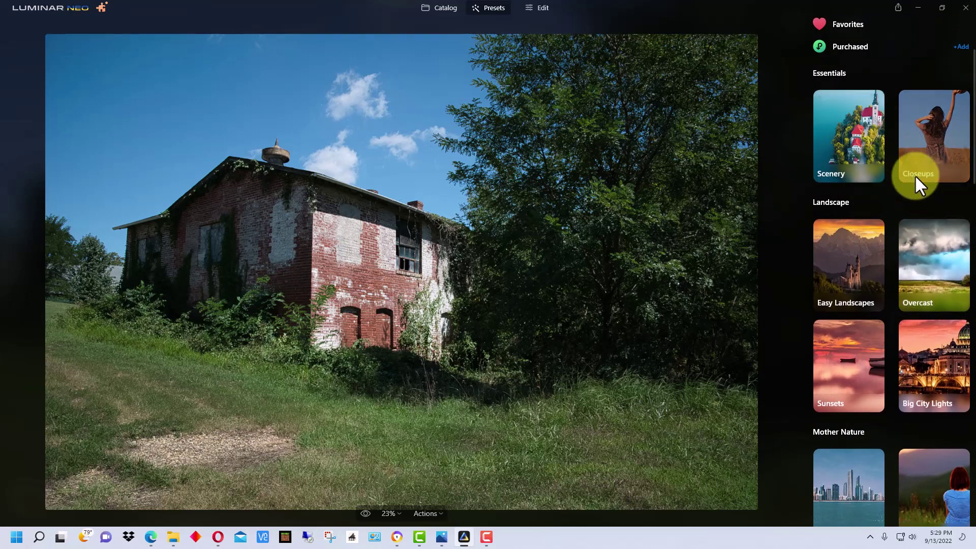
{"action": "scroll", "coordinate": [914, 173], "scroll_direction": "down", "scroll_amount": 6}
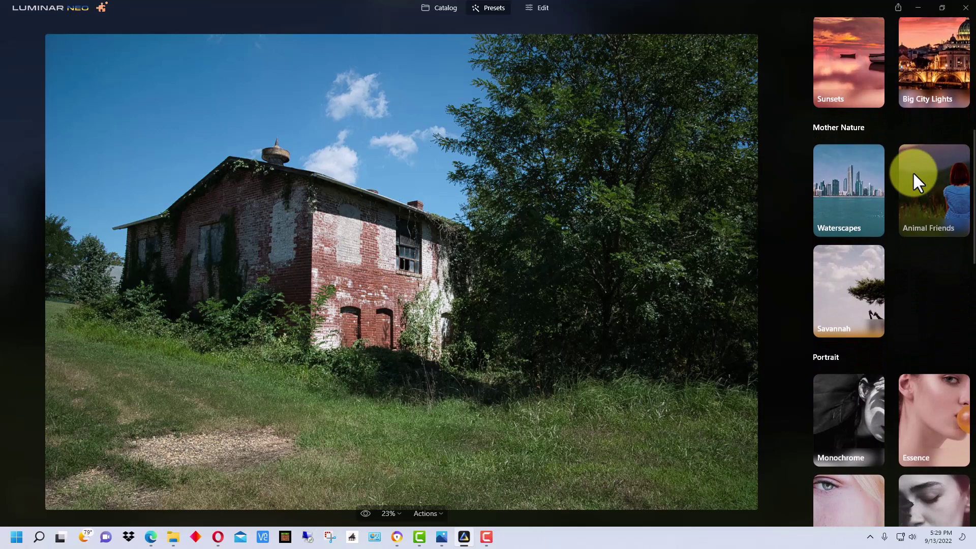
{"action": "scroll", "coordinate": [883, 367], "scroll_direction": "up", "scroll_amount": 3}
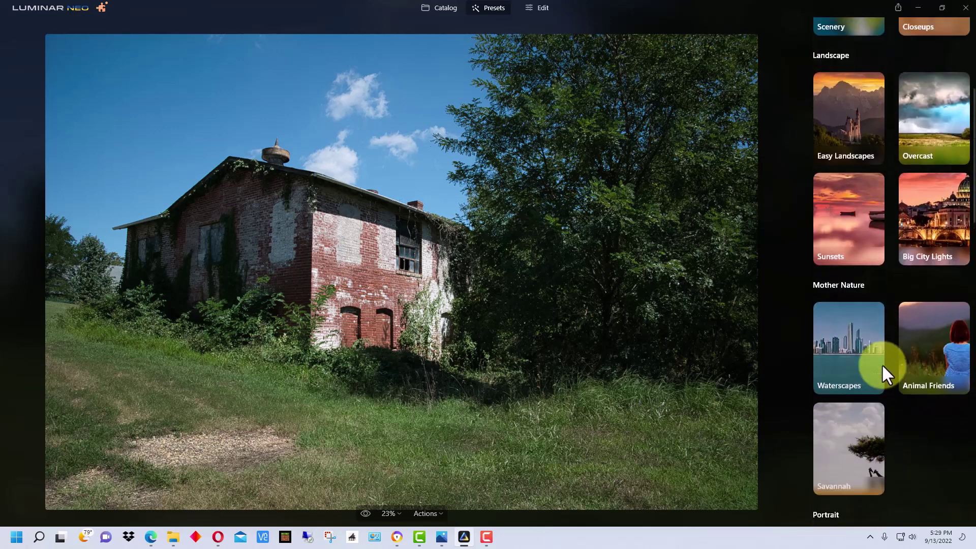
View the Big City Lights presets such as Frosty and Electric City, then return to the category list.
{"action": "left_click", "coordinate": [939, 250]}
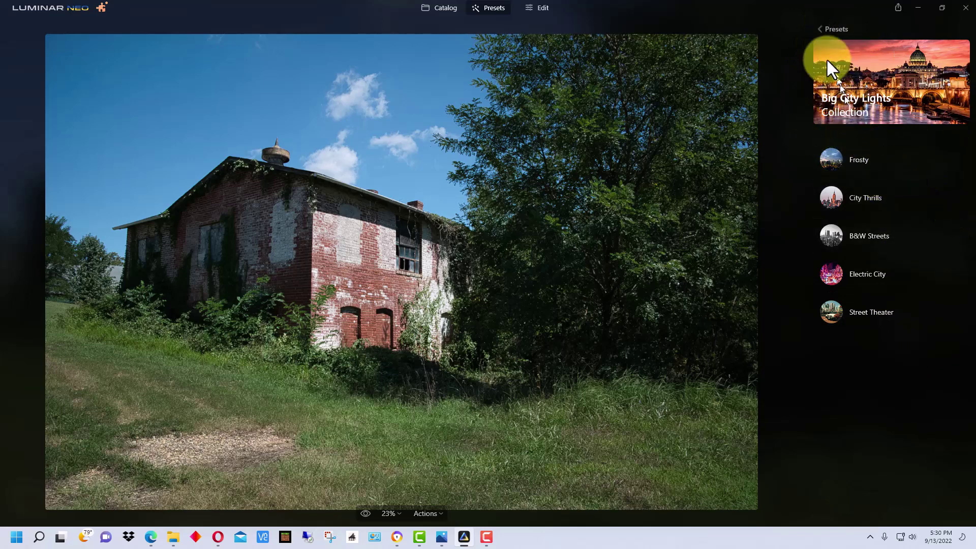
{"action": "left_click", "coordinate": [820, 29]}
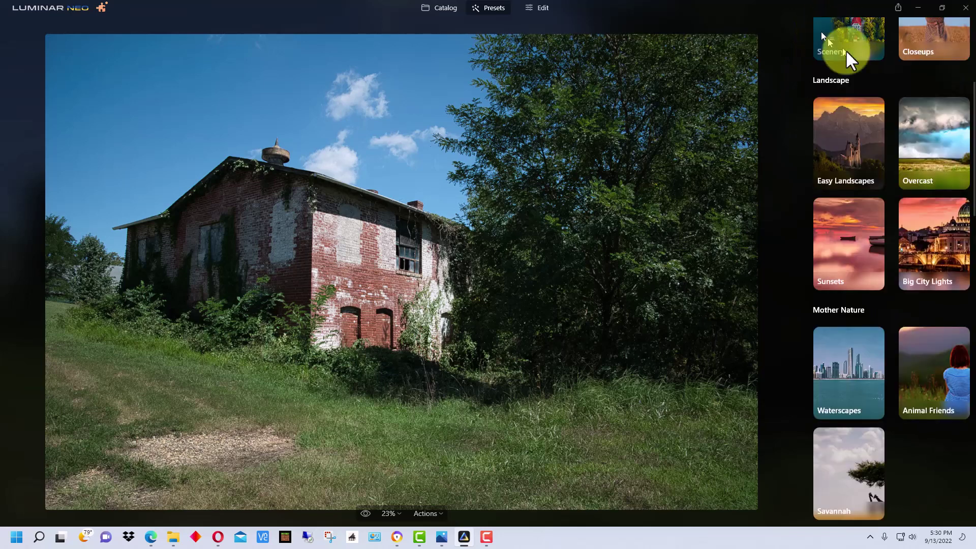
{"action": "scroll", "coordinate": [925, 247], "scroll_direction": "up", "scroll_amount": 3}
{"action": "scroll", "coordinate": [924, 247], "scroll_direction": "up", "scroll_amount": 2}
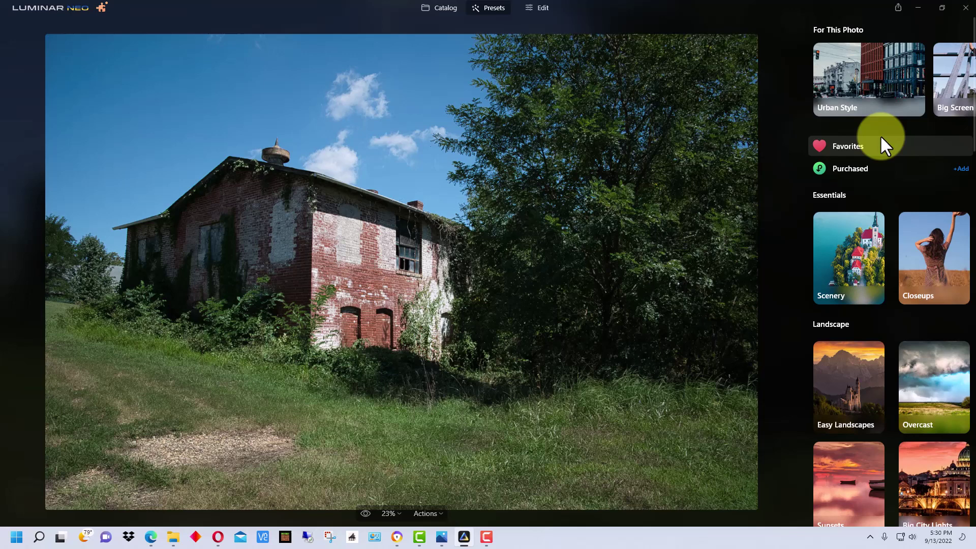
{"action": "scroll", "coordinate": [880, 135], "scroll_direction": "down", "scroll_amount": 1}
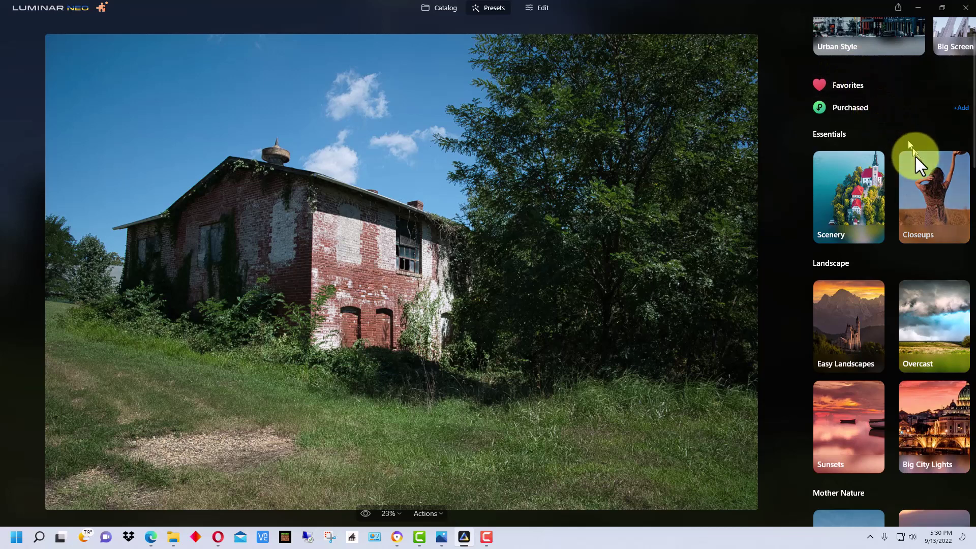
{"action": "scroll", "coordinate": [914, 158], "scroll_direction": "up", "scroll_amount": 1}
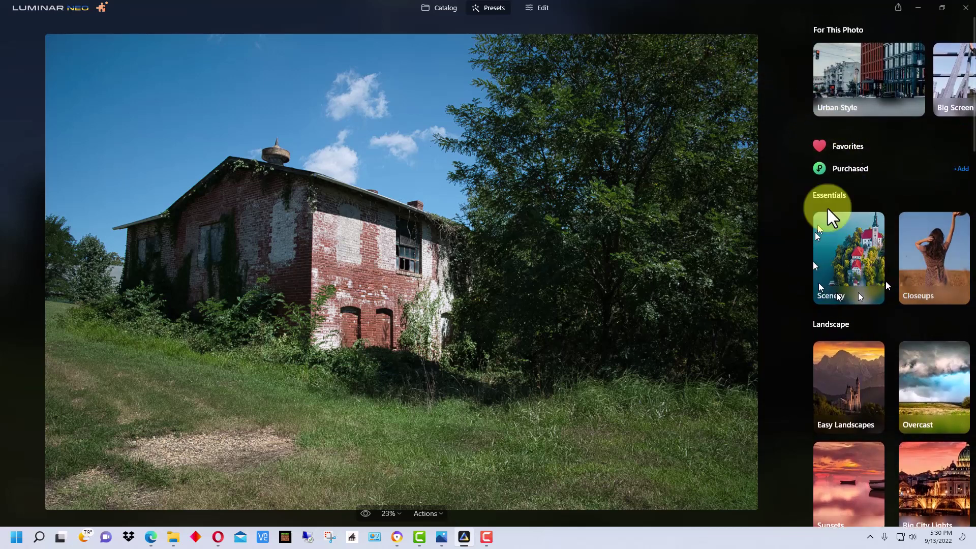
Switch to the Edit section showing Develop, Enhance, Sky and Essentials tools.
{"action": "left_click", "coordinate": [542, 10]}
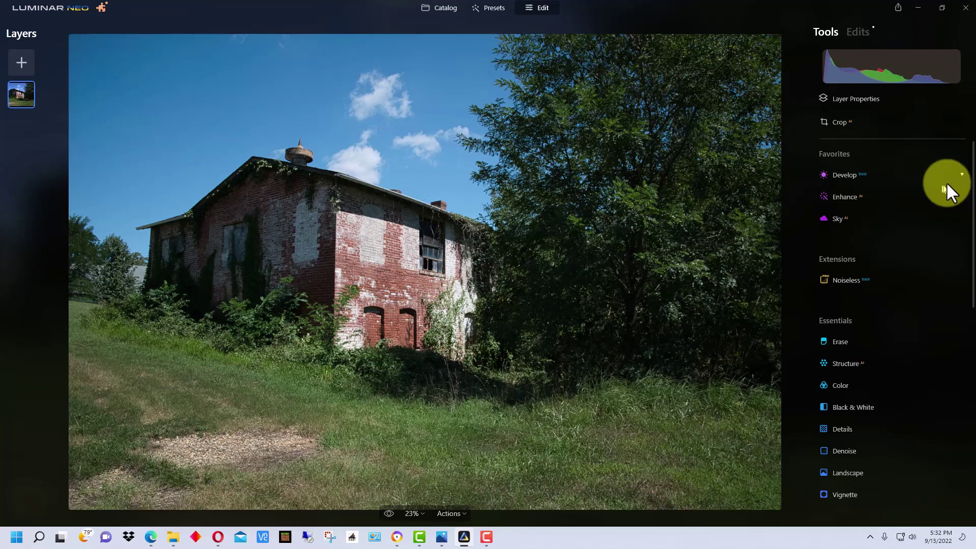
Expand Black & White and convert the barn photo to monochrome.
{"action": "scroll", "coordinate": [908, 254], "scroll_direction": "down", "scroll_amount": 3}
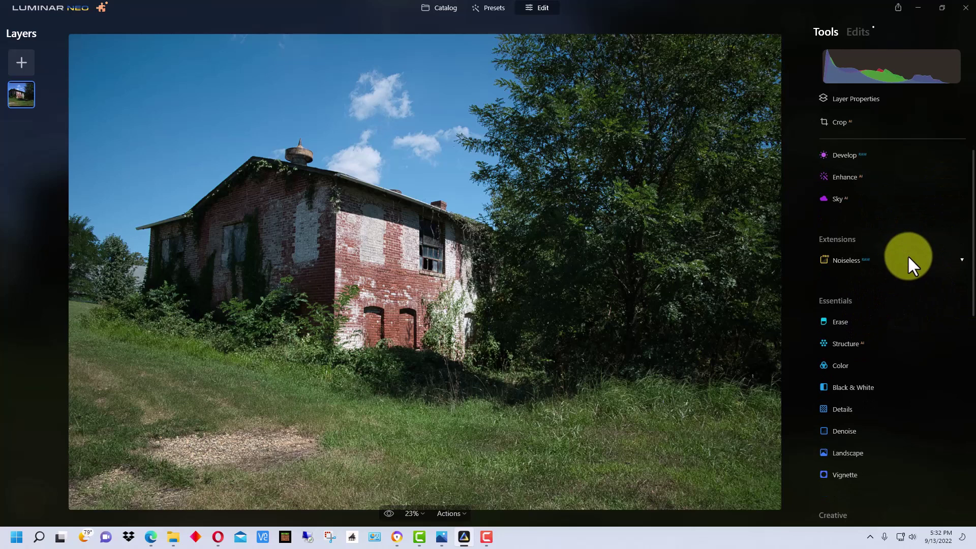
{"action": "scroll", "coordinate": [903, 248], "scroll_direction": "up", "scroll_amount": 3}
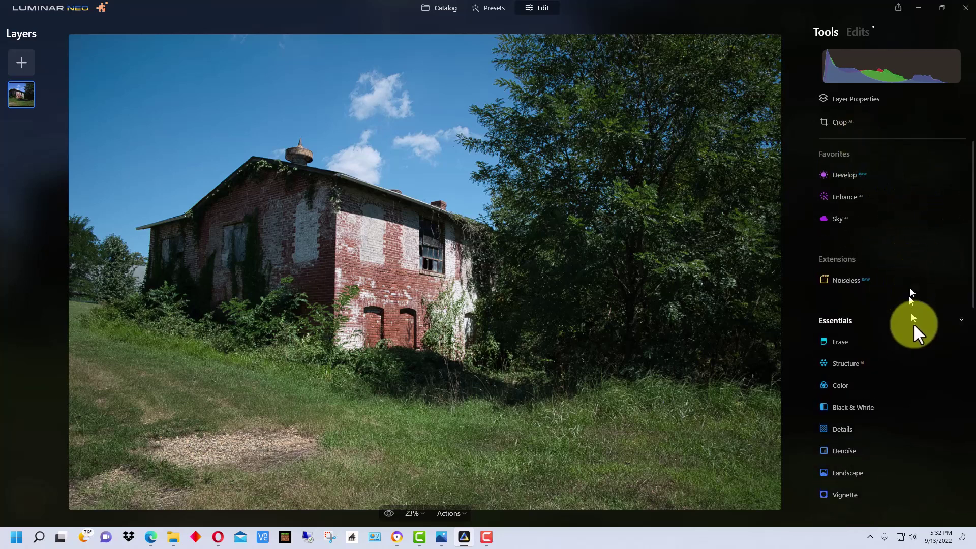
{"action": "scroll", "coordinate": [910, 321], "scroll_direction": "down", "scroll_amount": 4}
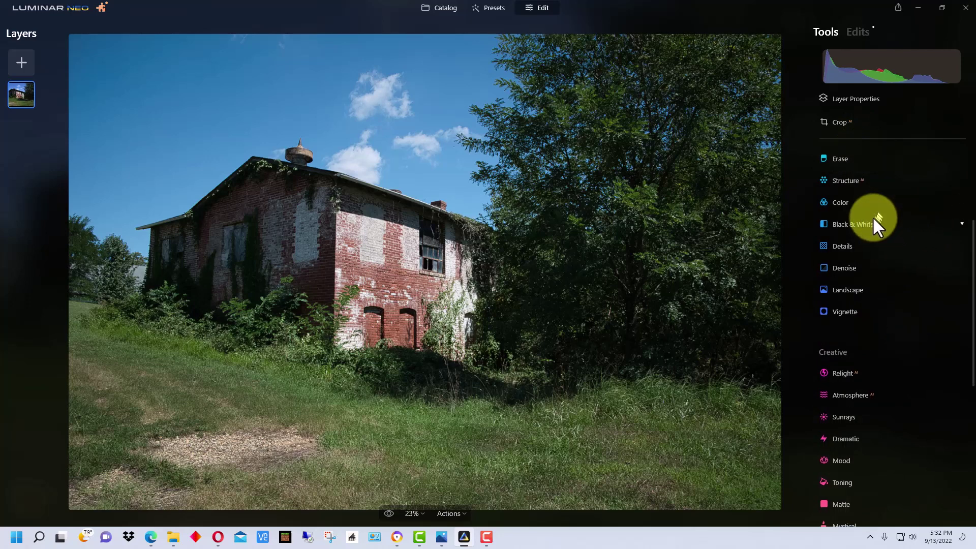
{"action": "left_click", "coordinate": [859, 224]}
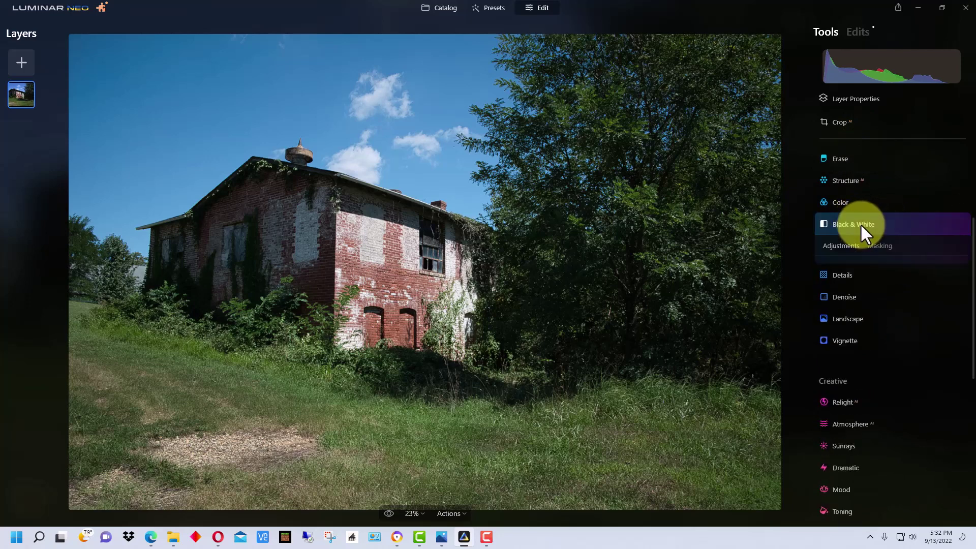
{"action": "left_click", "coordinate": [901, 269]}
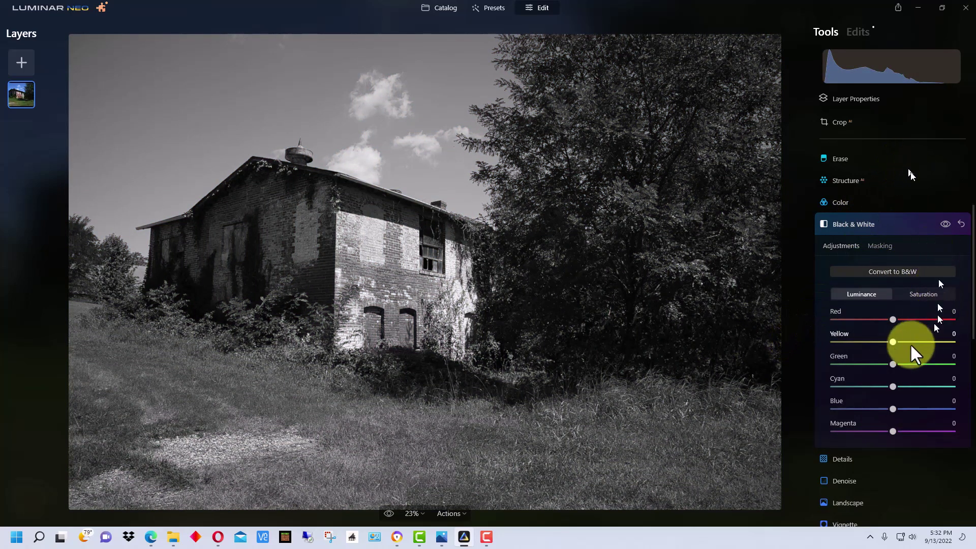
Scroll the Tools panel down to the Creative section so Toning is visible.
{"action": "scroll", "coordinate": [912, 351], "scroll_direction": "down", "scroll_amount": 1}
{"action": "scroll", "coordinate": [931, 421], "scroll_direction": "down", "scroll_amount": 2}
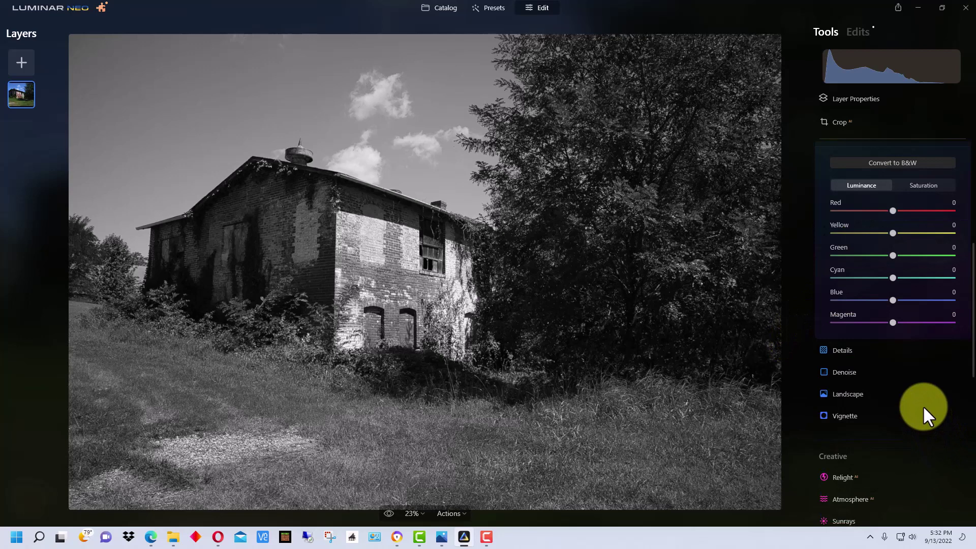
{"action": "scroll", "coordinate": [920, 402], "scroll_direction": "down", "scroll_amount": 6}
{"action": "left_click", "coordinate": [936, 359]}
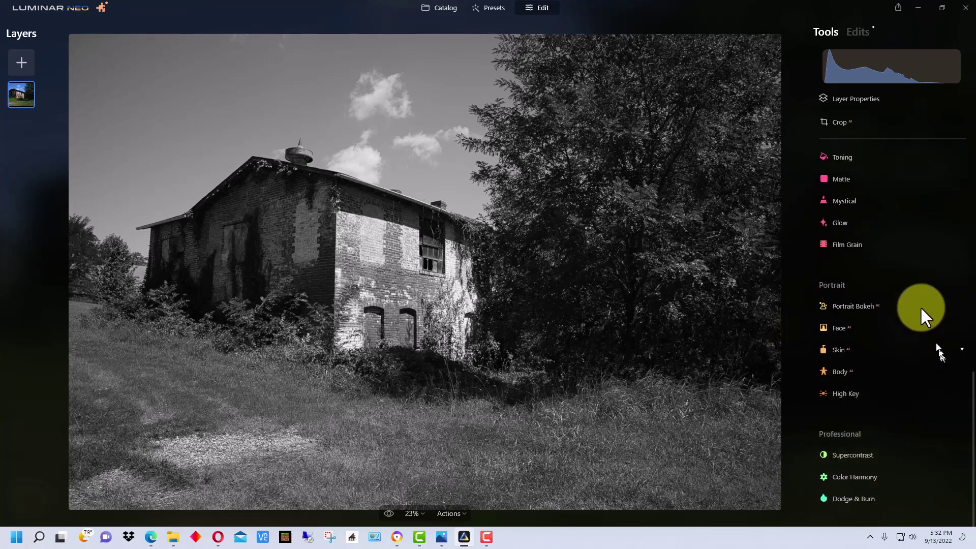
{"action": "scroll", "coordinate": [894, 208], "scroll_direction": "up", "scroll_amount": 3}
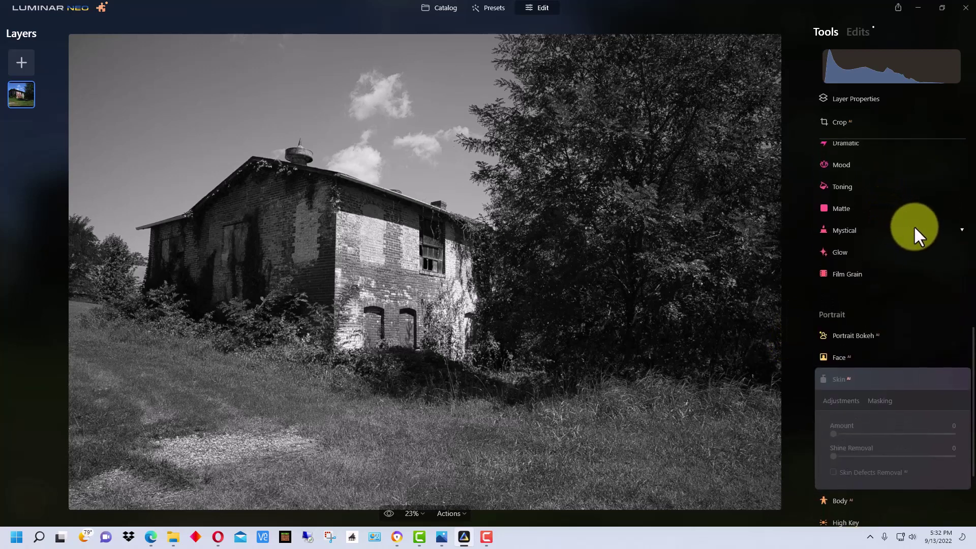
Expand Toning and tint the highlights pink at Saturation 67 and Hue 352.
{"action": "left_click", "coordinate": [839, 192]}
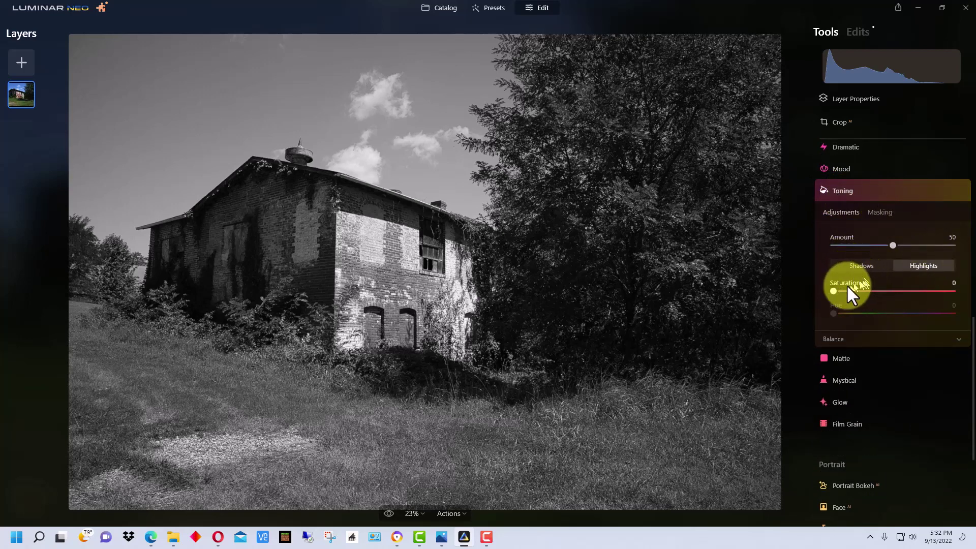
{"action": "left_click_drag", "start_coordinate": [834, 291], "coordinate": [903, 291]}
{"action": "mouse_move", "coordinate": [840, 315]}
{"action": "left_mouse_down"}
{"action": "mouse_move", "coordinate": [855, 314]}
{"action": "mouse_move", "coordinate": [846, 314]}
{"action": "left_mouse_up"}
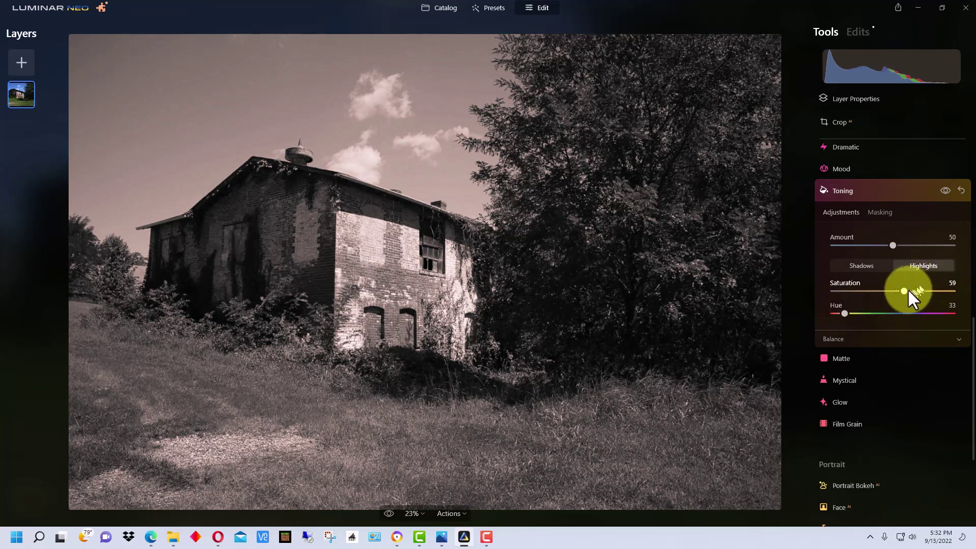
{"action": "left_click_drag", "start_coordinate": [903, 291], "coordinate": [913, 290]}
{"action": "left_click_drag", "start_coordinate": [844, 314], "coordinate": [846, 313]}
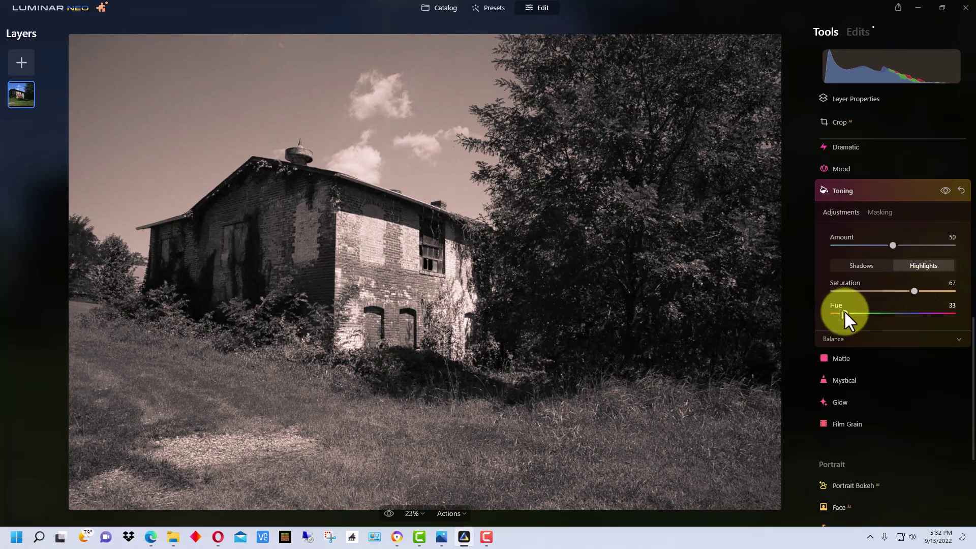
{"action": "mouse_move", "coordinate": [940, 315]}
{"action": "left_mouse_down"}
{"action": "mouse_move", "coordinate": [969, 323]}
{"action": "mouse_move", "coordinate": [950, 317]}
{"action": "left_mouse_up"}
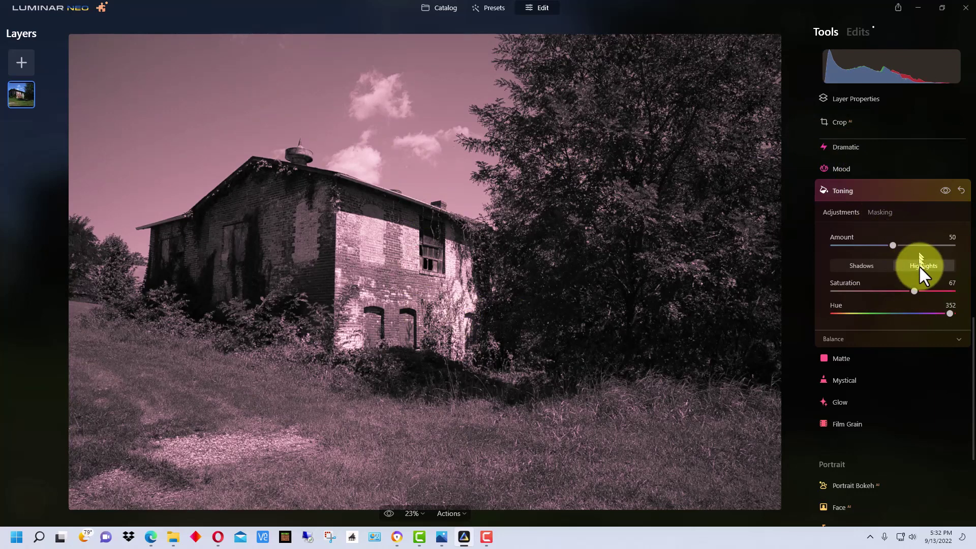
Switch Toning to Shadows and set Saturation 52 and Hue 35.
{"action": "left_click", "coordinate": [878, 266]}
{"action": "scroll", "coordinate": [876, 271], "scroll_direction": "down", "scroll_amount": 1}
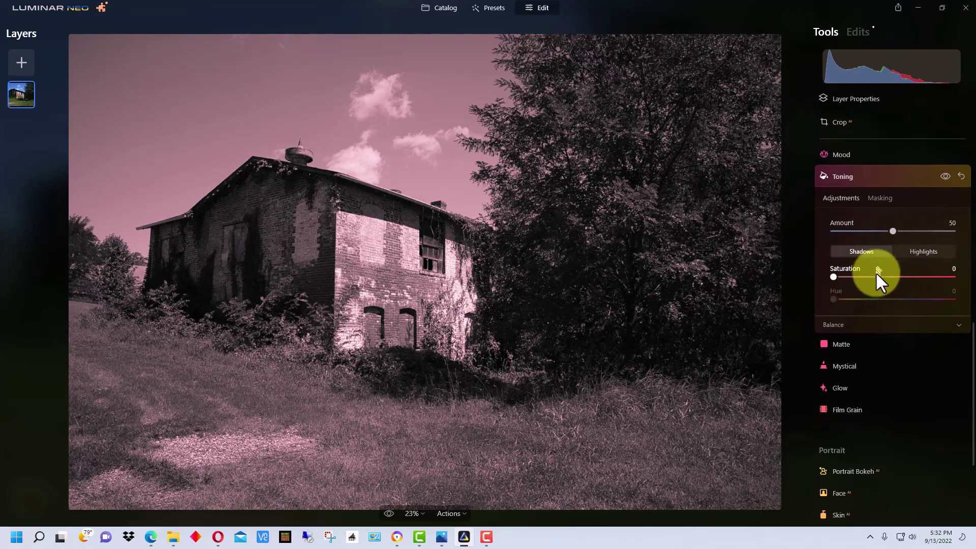
{"action": "left_click_drag", "start_coordinate": [835, 273], "coordinate": [895, 272]}
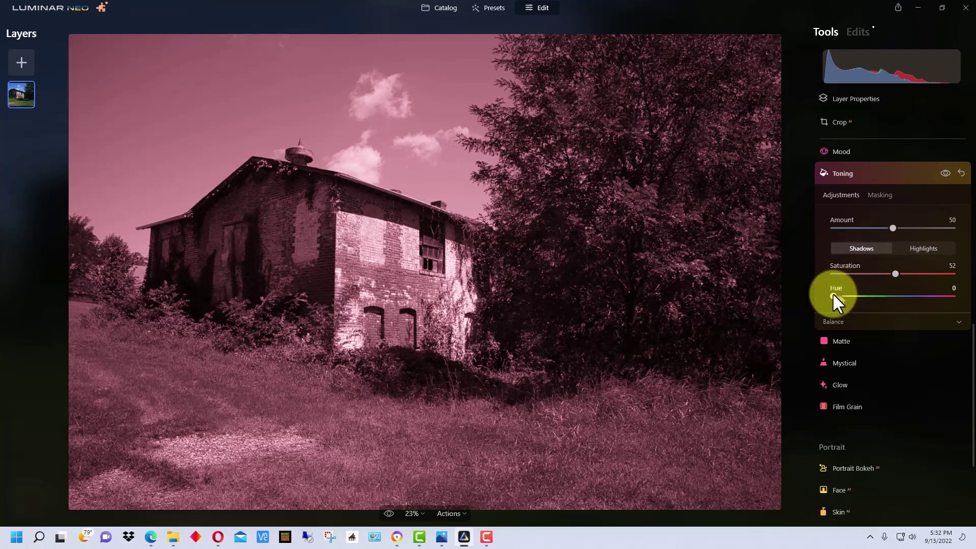
{"action": "mouse_move", "coordinate": [833, 296]}
{"action": "left_mouse_down"}
{"action": "mouse_move", "coordinate": [956, 297]}
{"action": "mouse_move", "coordinate": [834, 296]}
{"action": "mouse_move", "coordinate": [844, 296]}
{"action": "left_mouse_up"}
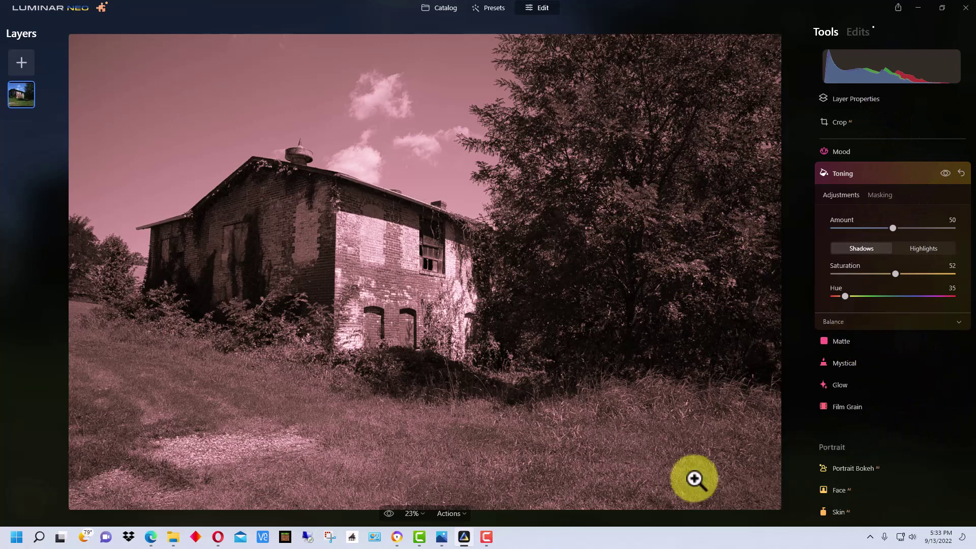
Save the edits from Actions as a preset named 'Warm Black and White'.
{"action": "left_click", "coordinate": [454, 513]}
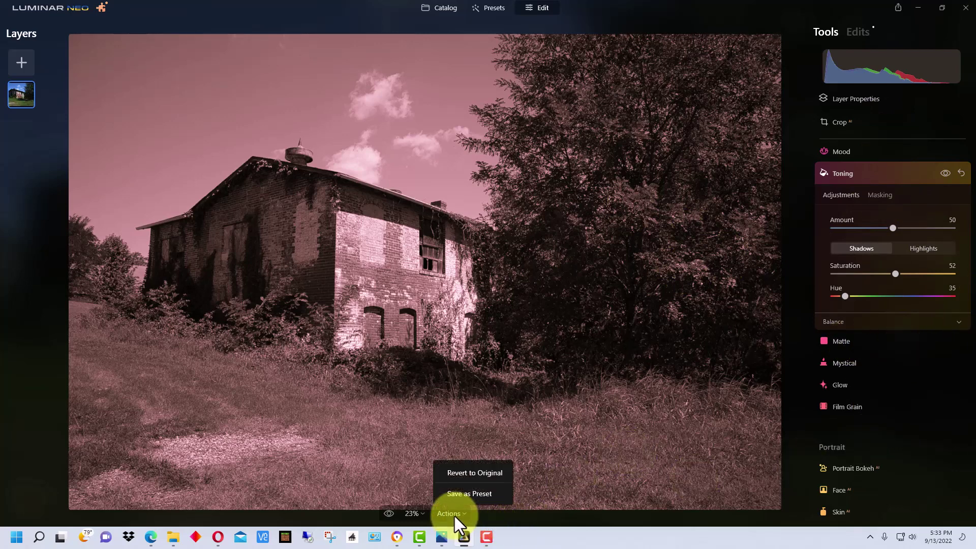
{"action": "left_click", "coordinate": [470, 495]}
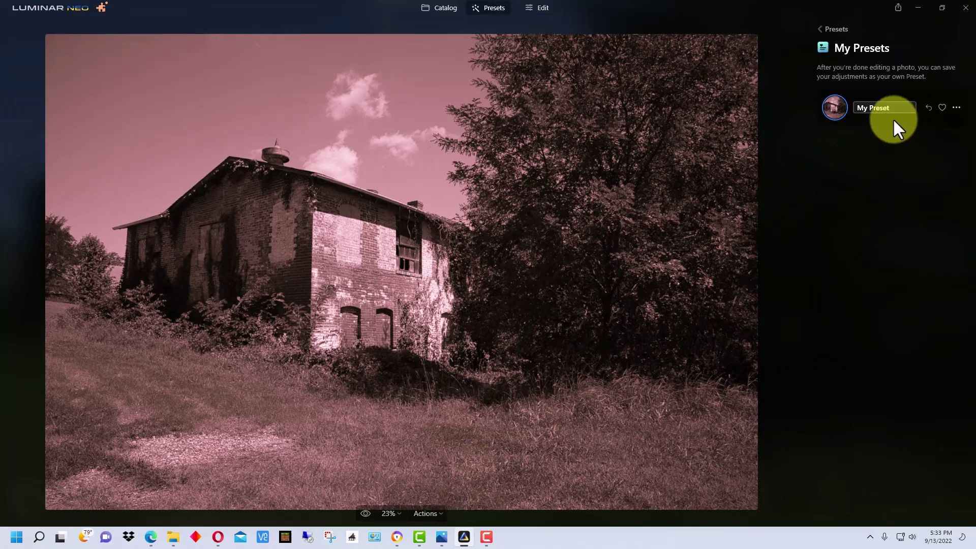
{"action": "key", "text": "BackSpace"}
{"action": "key", "text": "BackSpace"}
{"action": "key", "text": "BackSpace"}
{"action": "key", "text": "BackSpace"}
{"action": "type", "text": "W"}
{"action": "type", "text": "arm Black and White"}
{"action": "key", "text": "Return"}
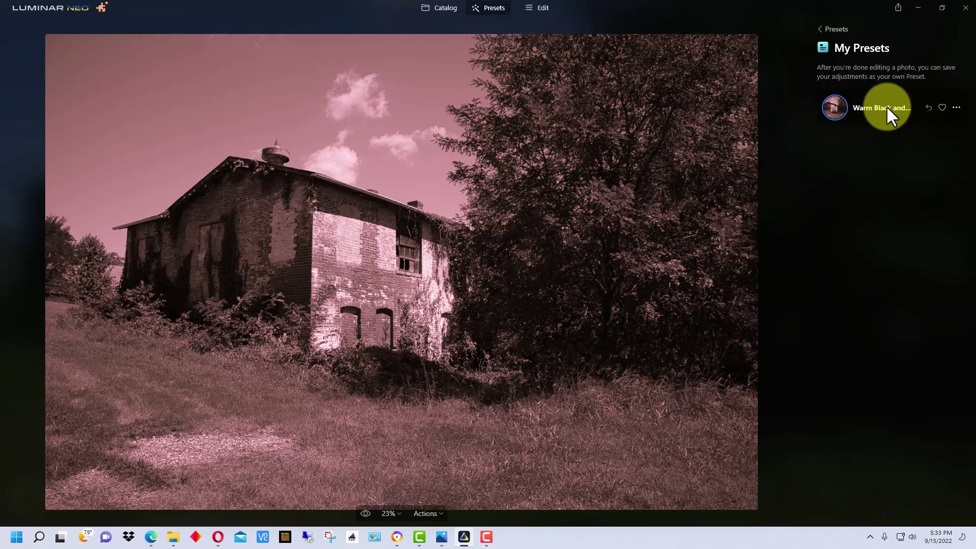
{"action": "left_click", "coordinate": [956, 107]}
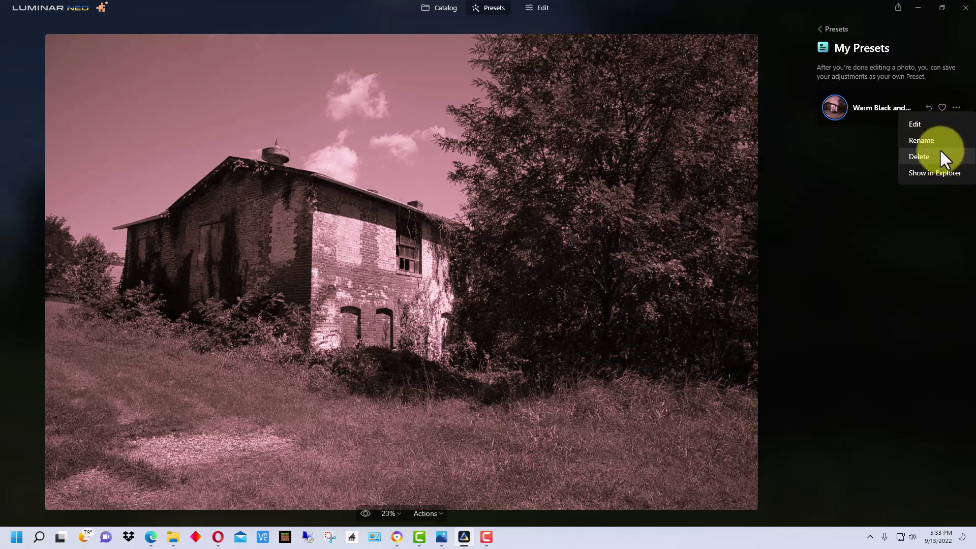
{"action": "left_click", "coordinate": [909, 85]}
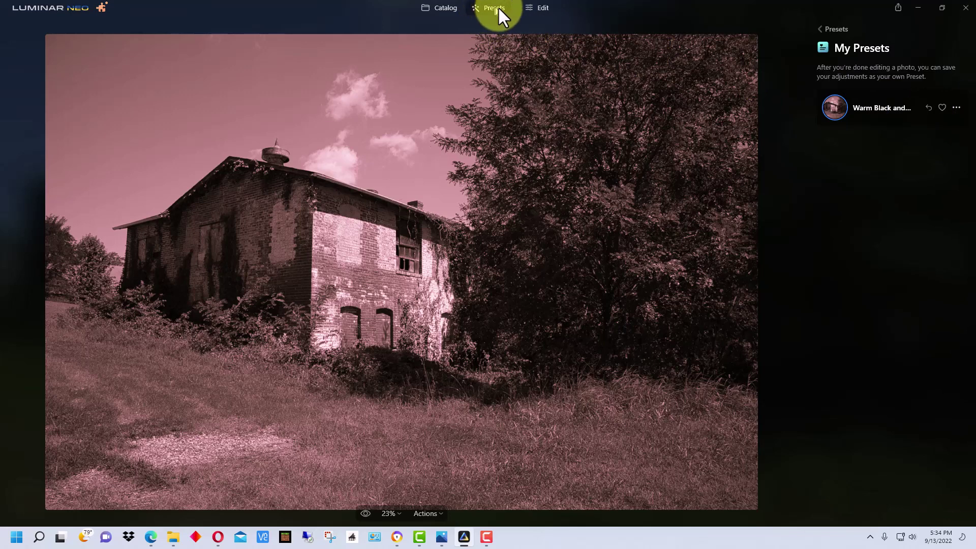
Go back from My Presets to the main presets overview.
{"action": "left_click", "coordinate": [821, 28]}
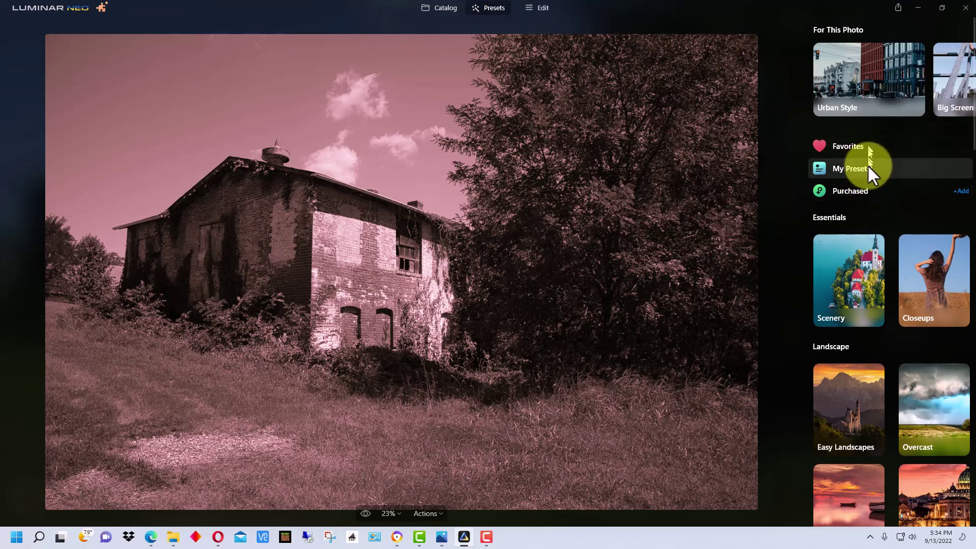
{"action": "mouse_move", "coordinate": [944, 102]}
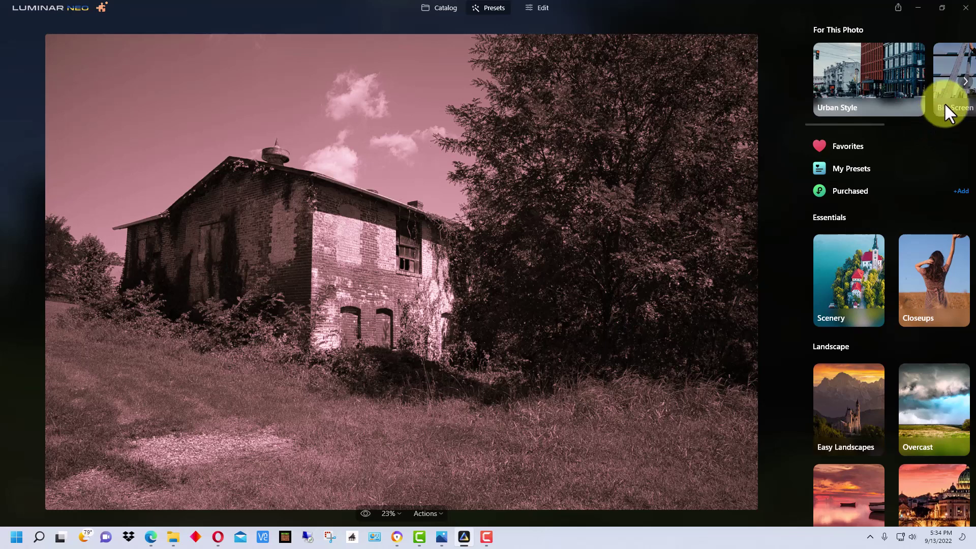